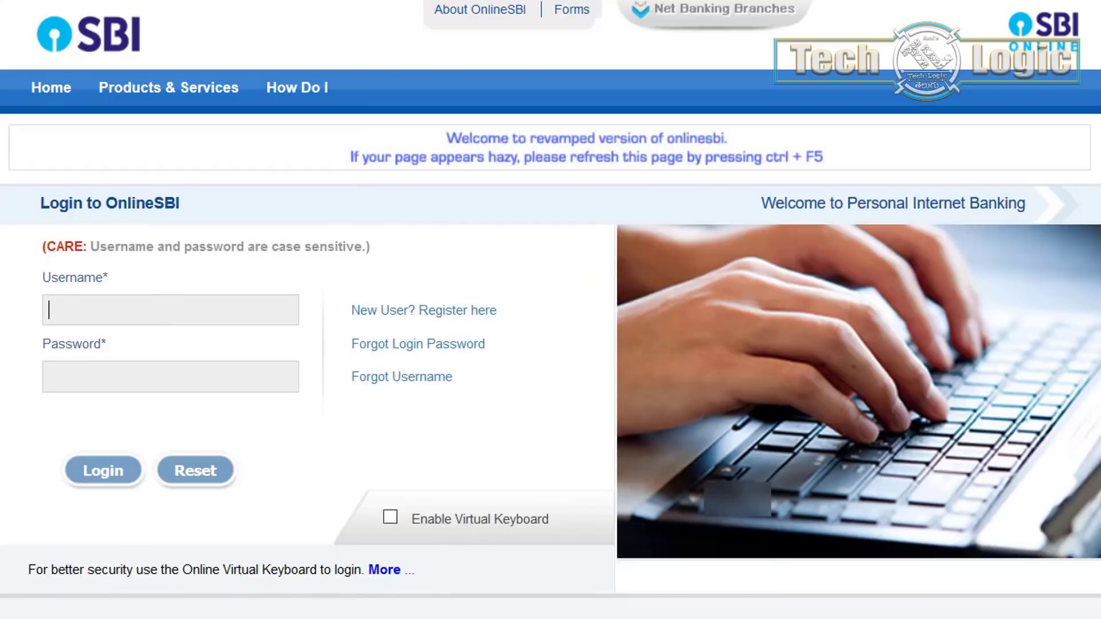
Auto-Type the SBI Login username and password from 1Password into the OnlineSBI login form
key(alt+Tab)
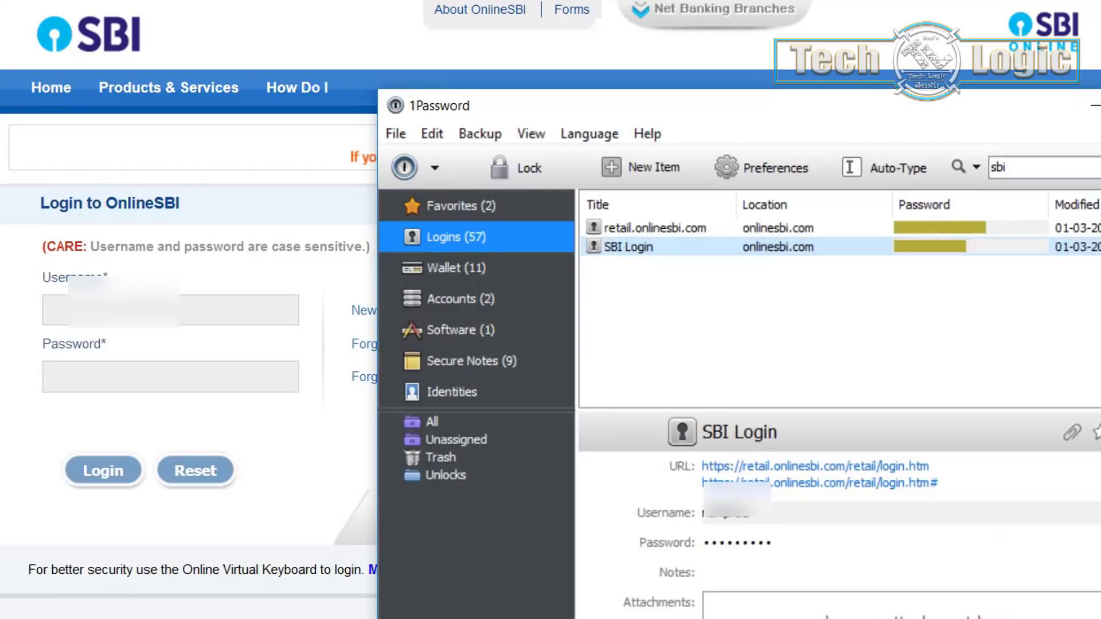
click(884, 167)
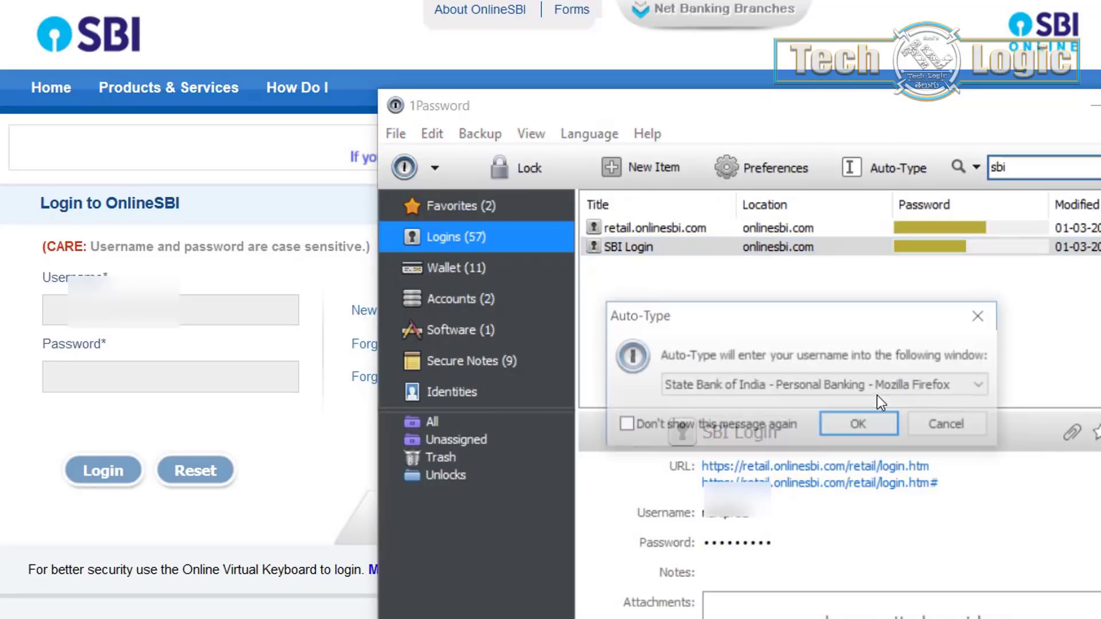
click(896, 418)
key(alt+Tab)
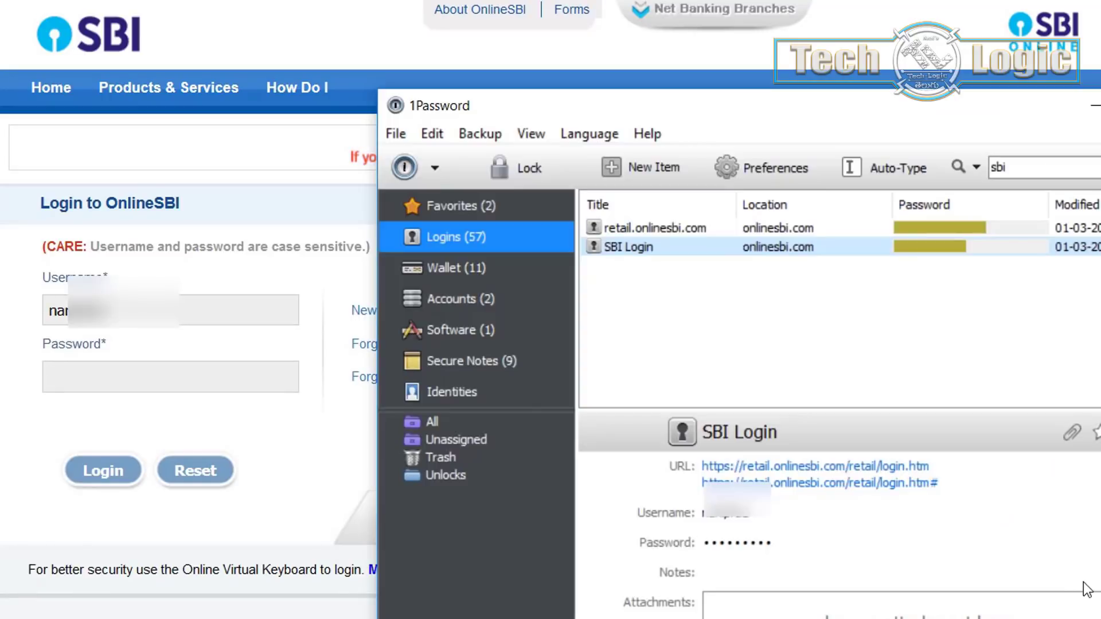
key(ctrl+backslash)
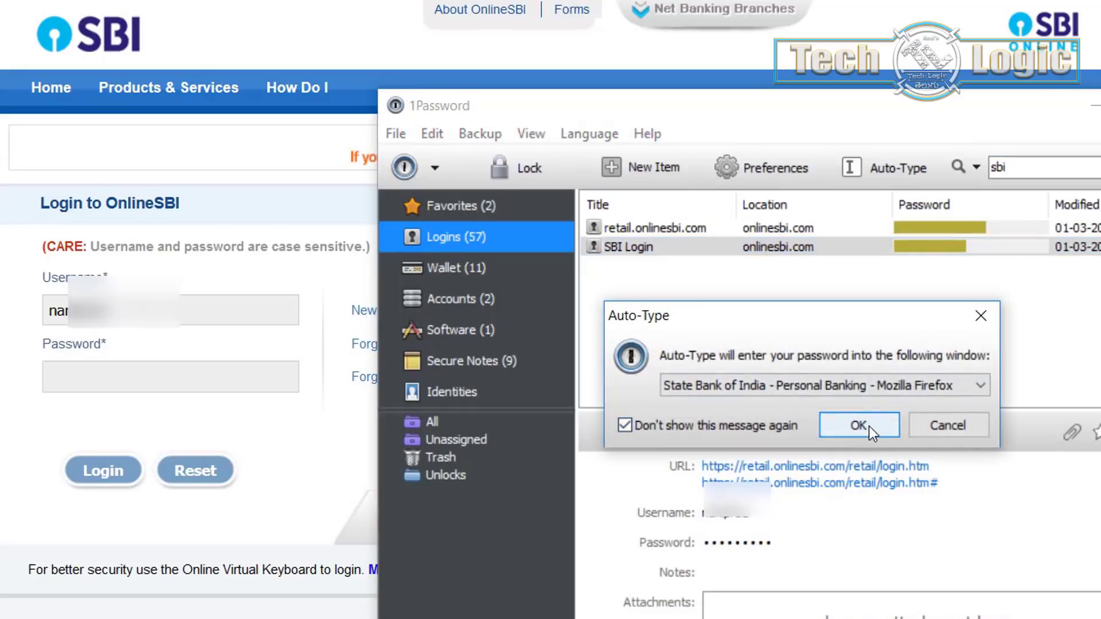
click(868, 425)
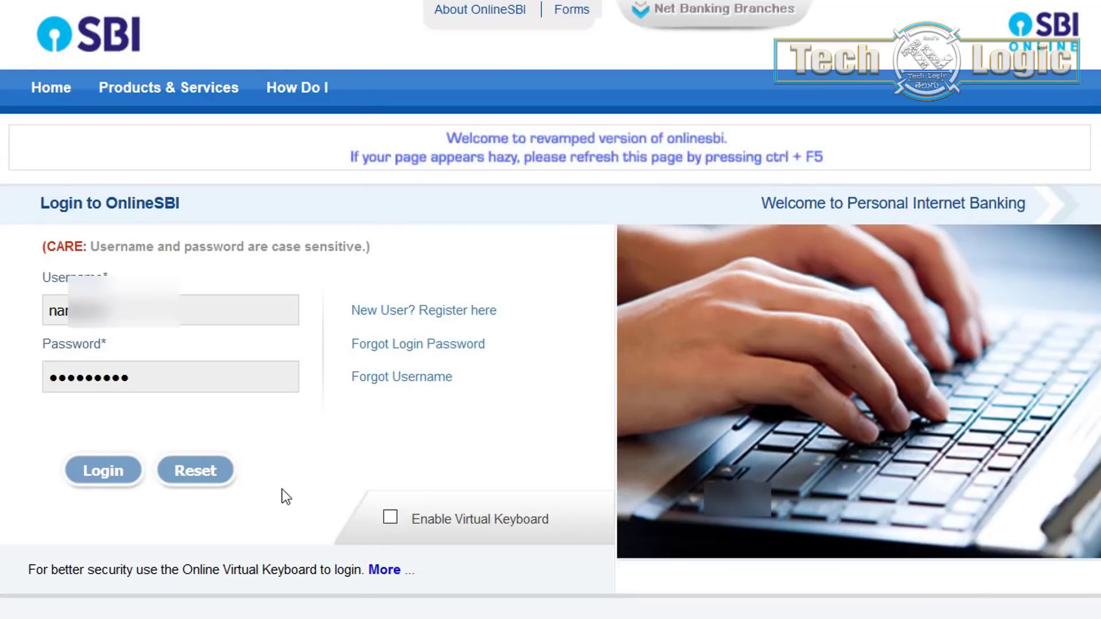
Log in, dismiss the save-login and activity popups, and go to the Profile tab
click(115, 473)
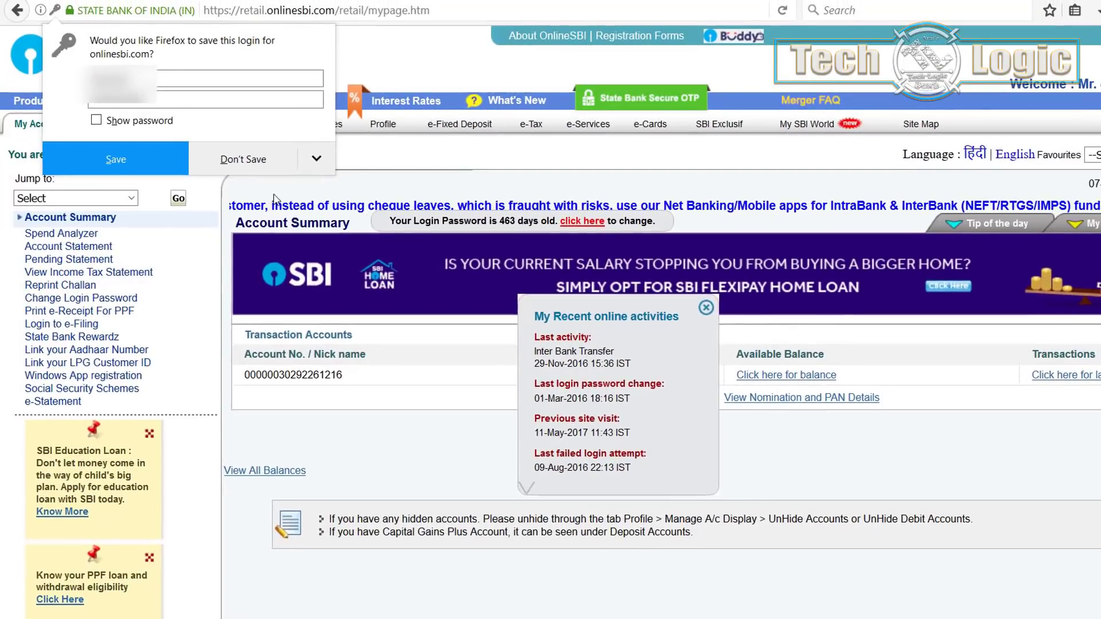
click(707, 308)
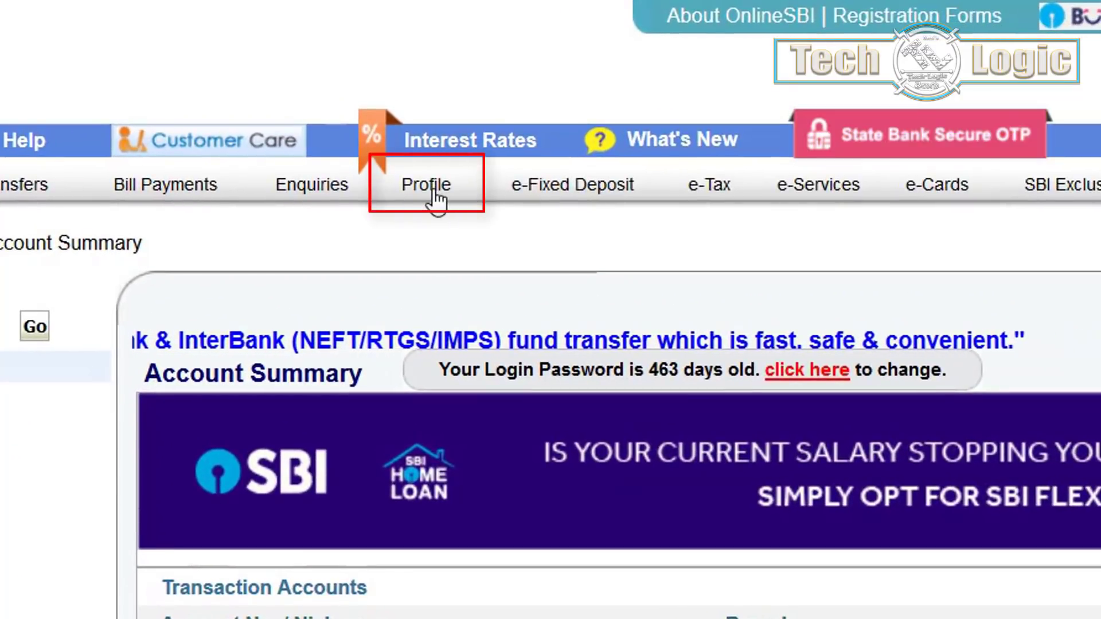
click(434, 194)
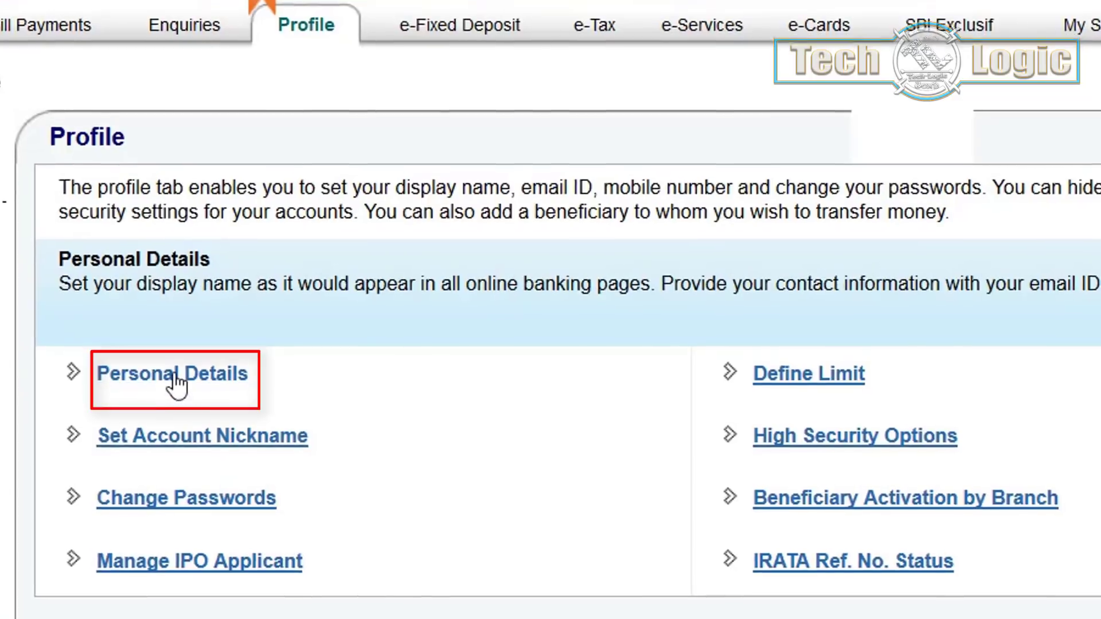
Unlock Personal Details with the profile password auto-typed from the saved retail.onlinesbi.com login
click(173, 379)
click(437, 165)
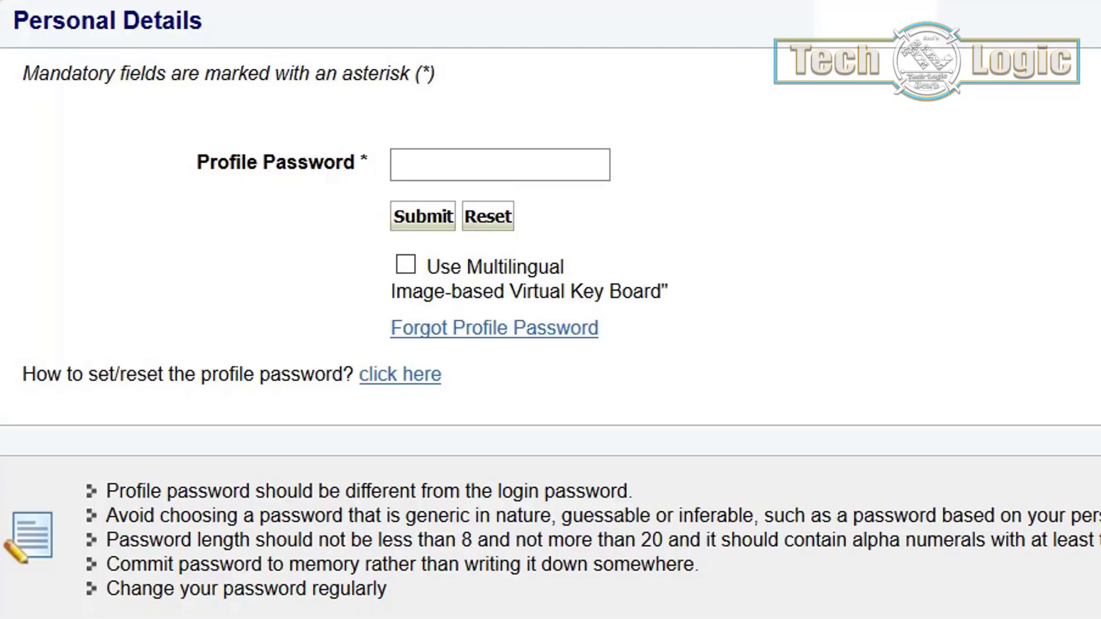
key(alt+Tab)
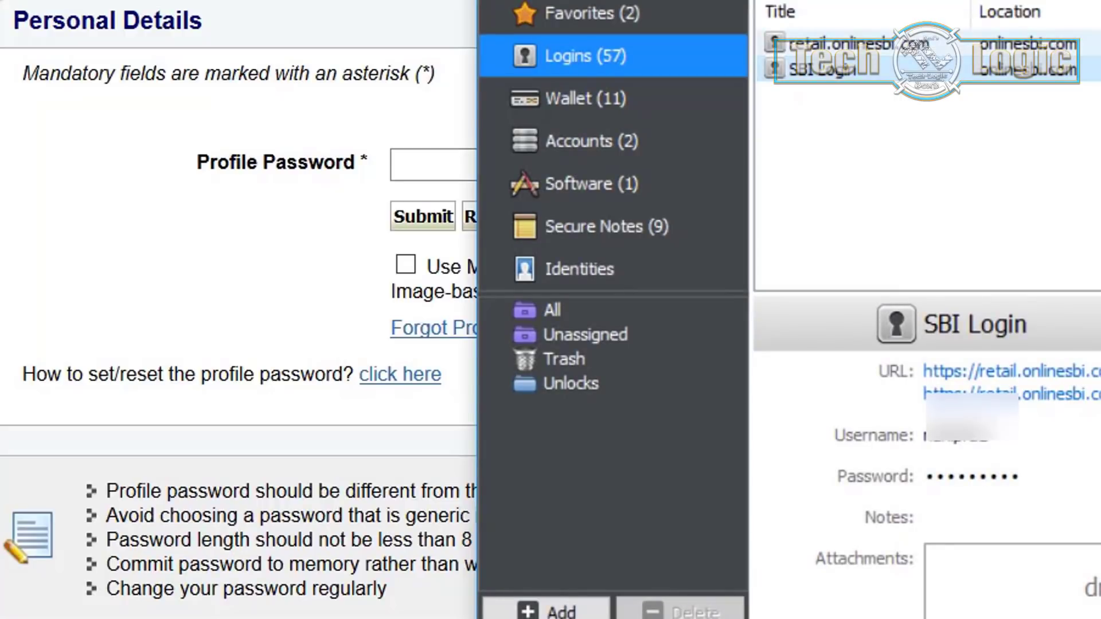
click(1061, 45)
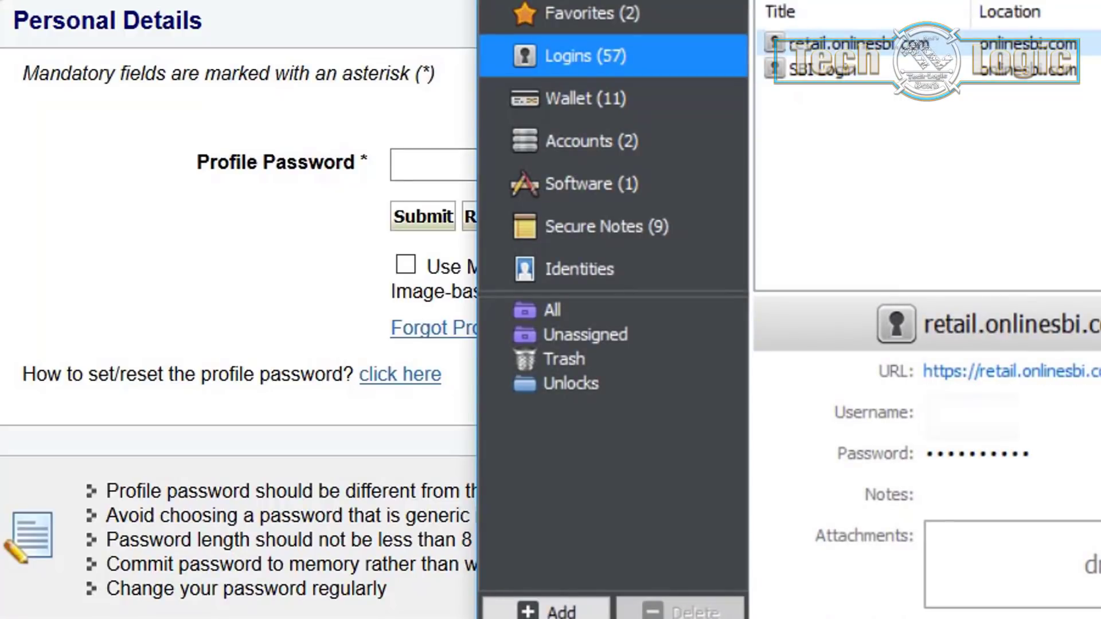
click(467, 164)
key(alt+Tab)
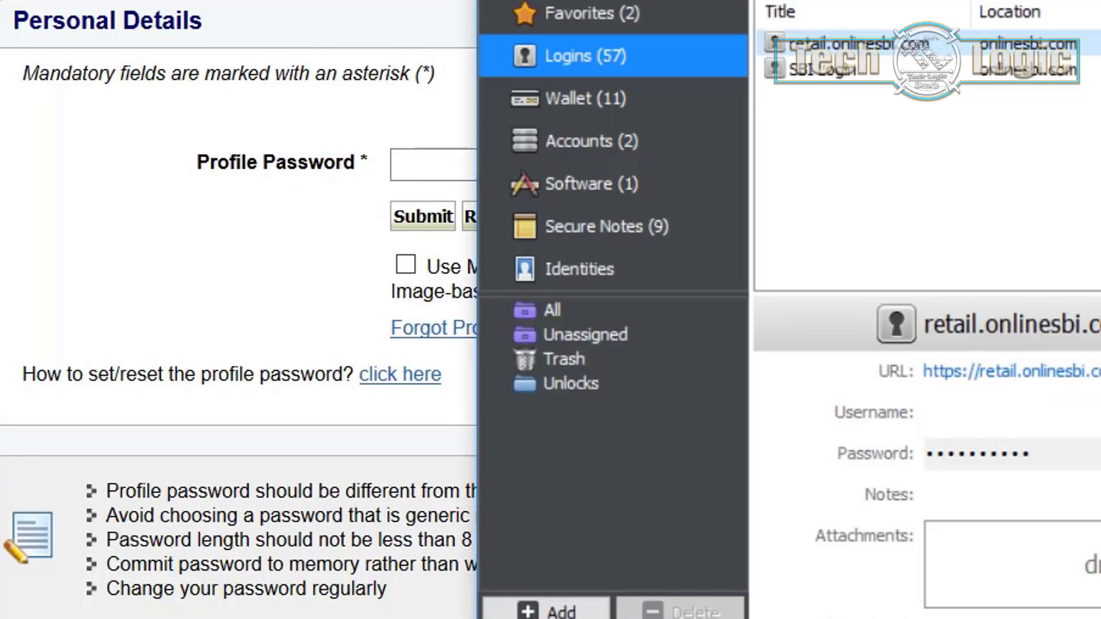
key(alt+Tab)
key(ctrl+v)
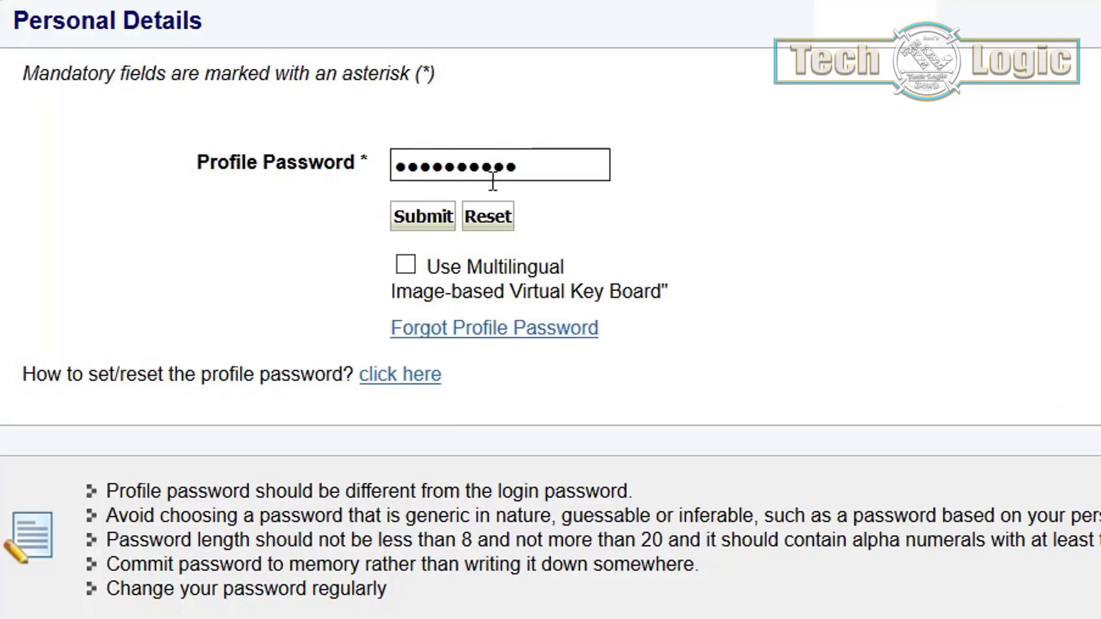
click(424, 225)
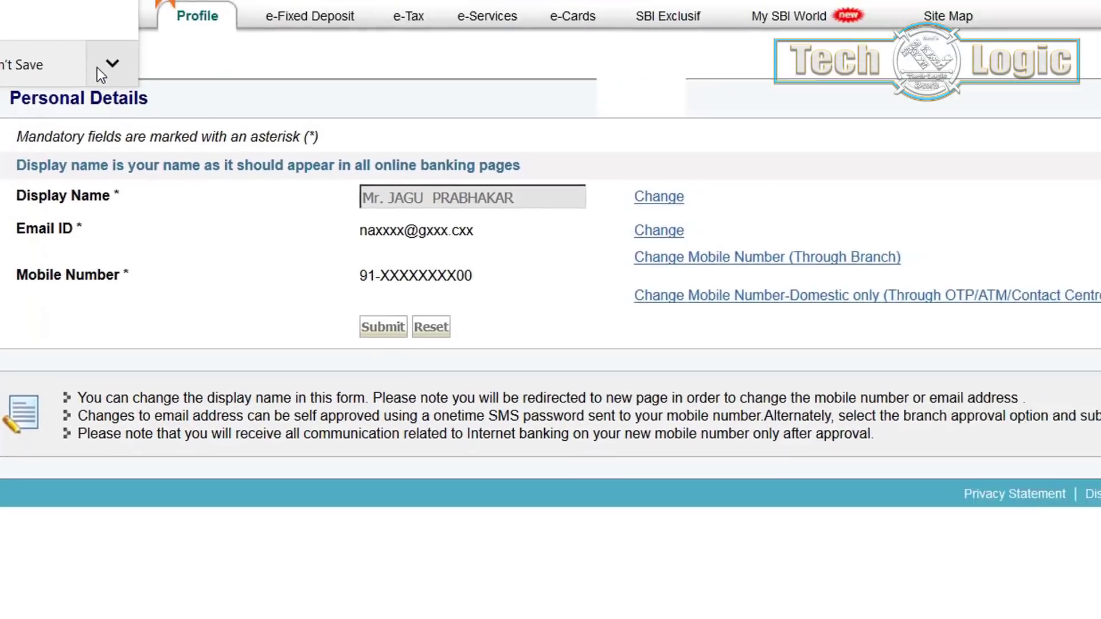
Never save the password in Firefox, then start Change Mobile Number-Domestic only (Through OTP/ATM/Contact Centre) with the new number
click(103, 63)
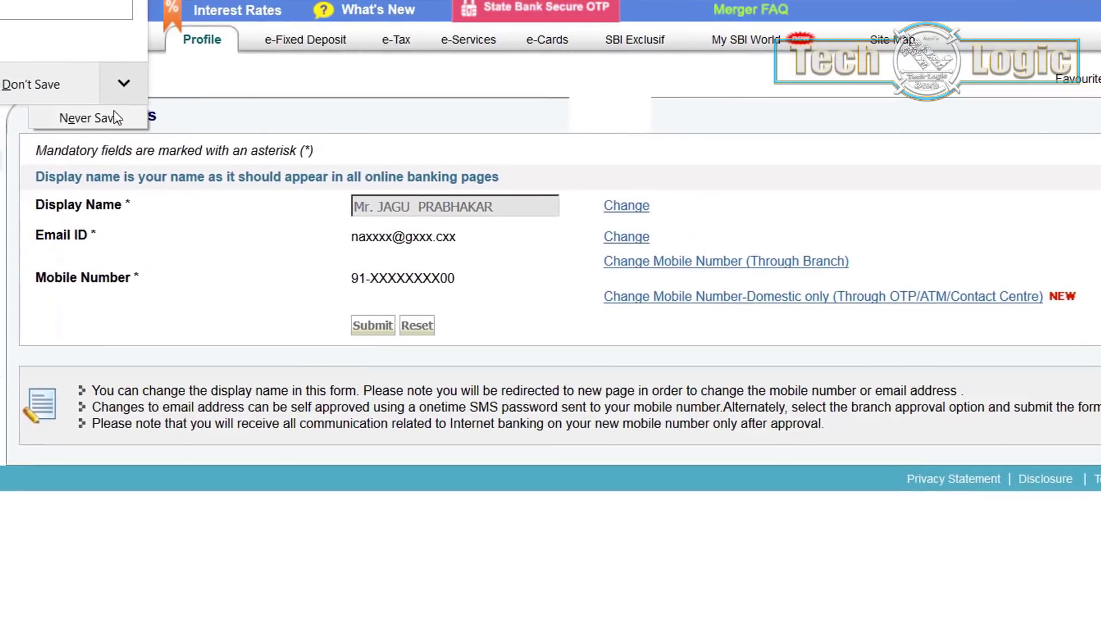
click(117, 118)
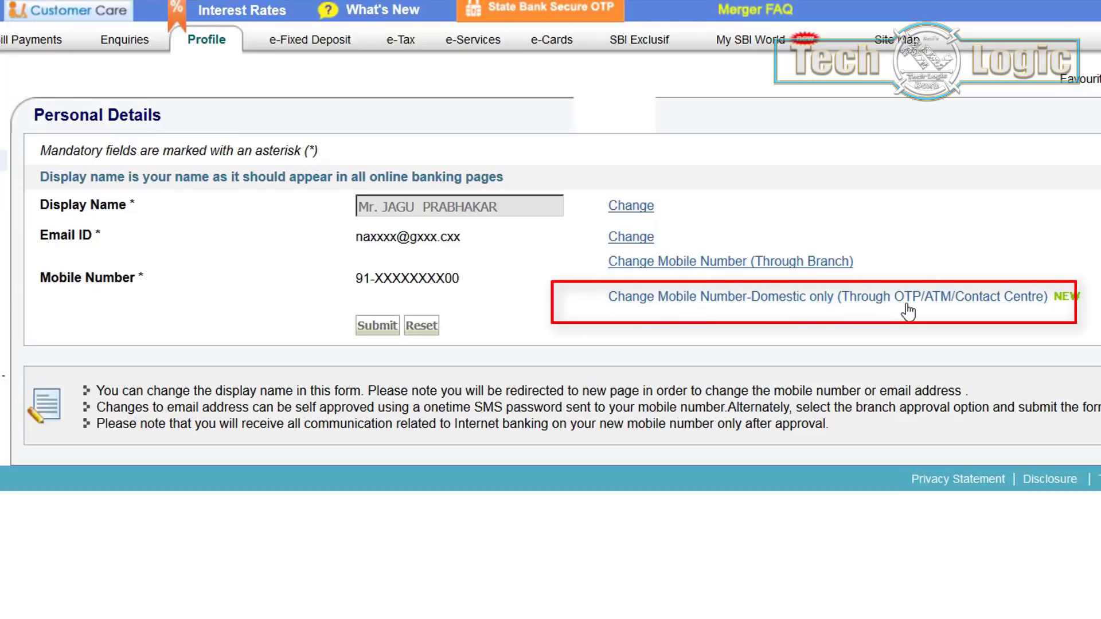
click(973, 304)
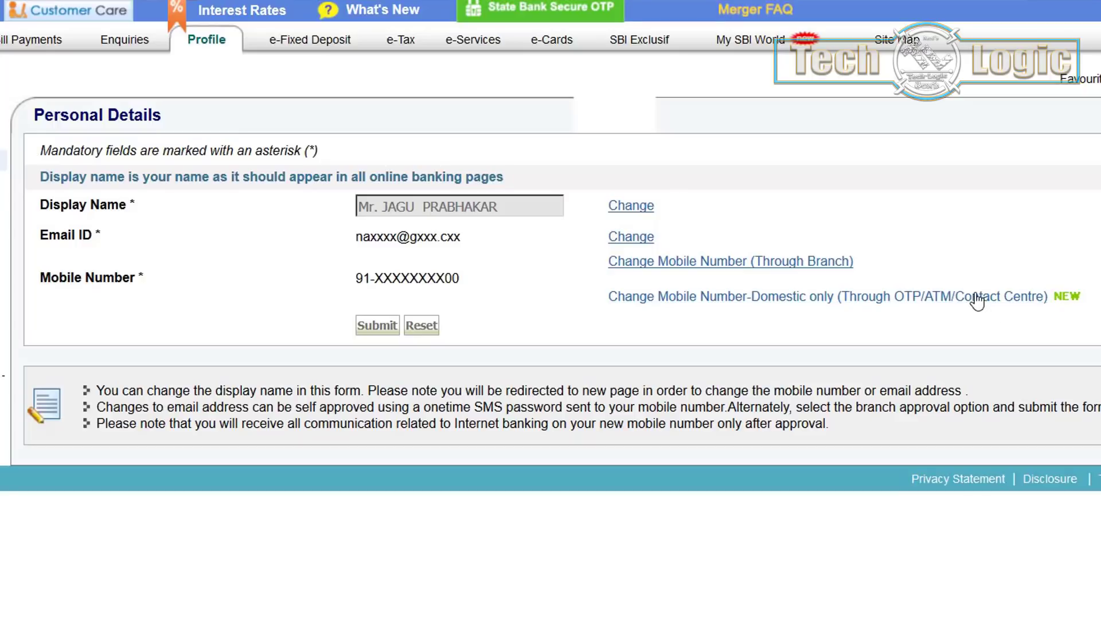
click(977, 298)
click(783, 237)
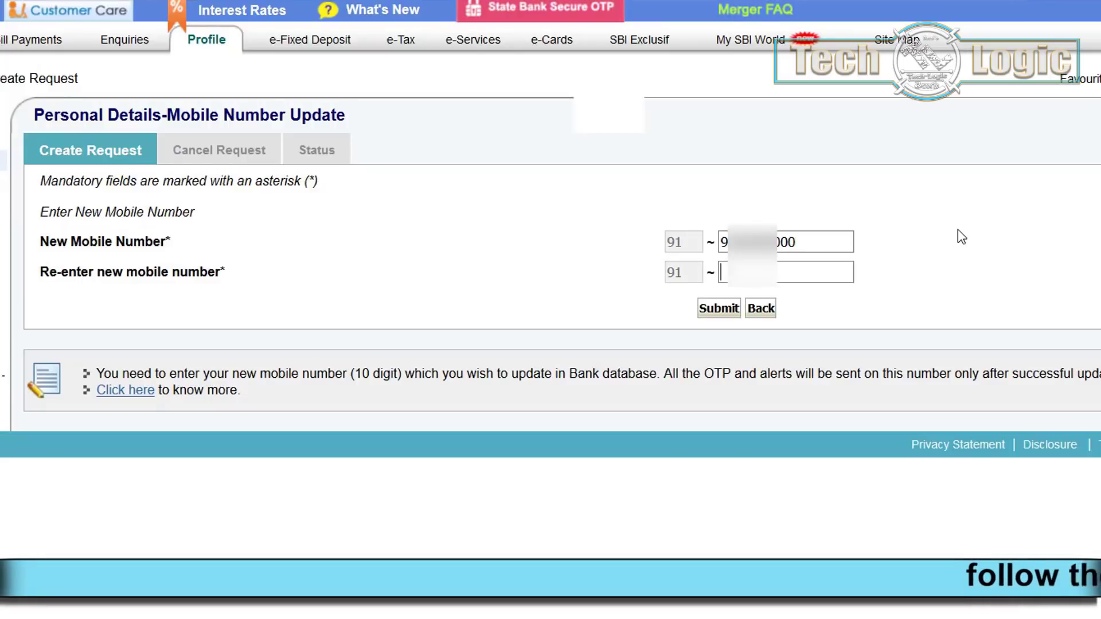
Re-enter the new mobile number, submit it, and confirm it on the verification alert
key(ctrl+v)
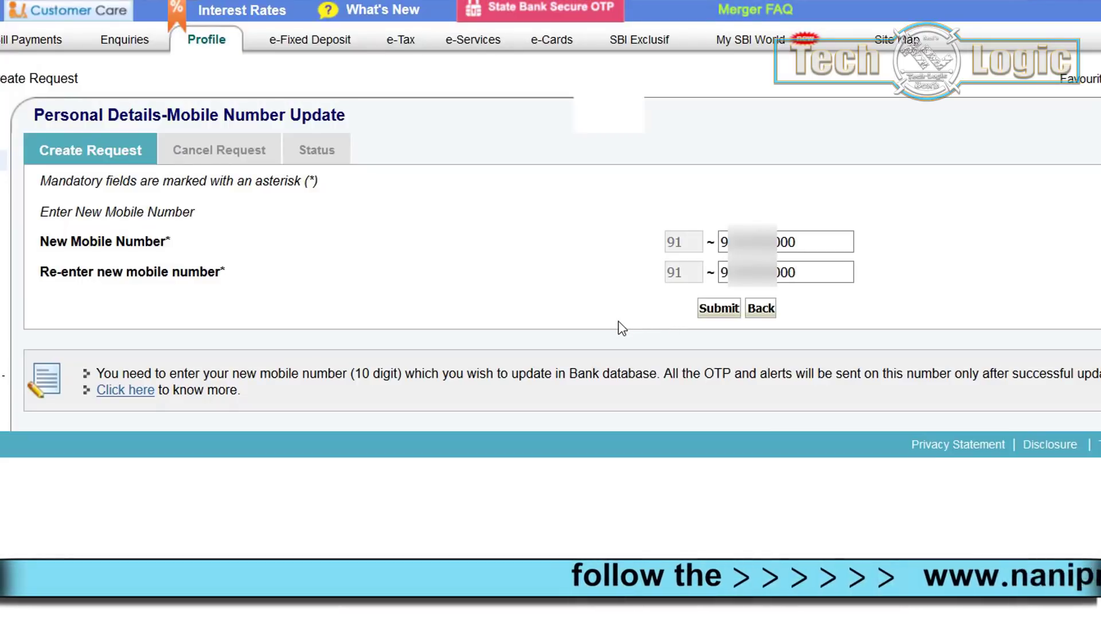
click(720, 310)
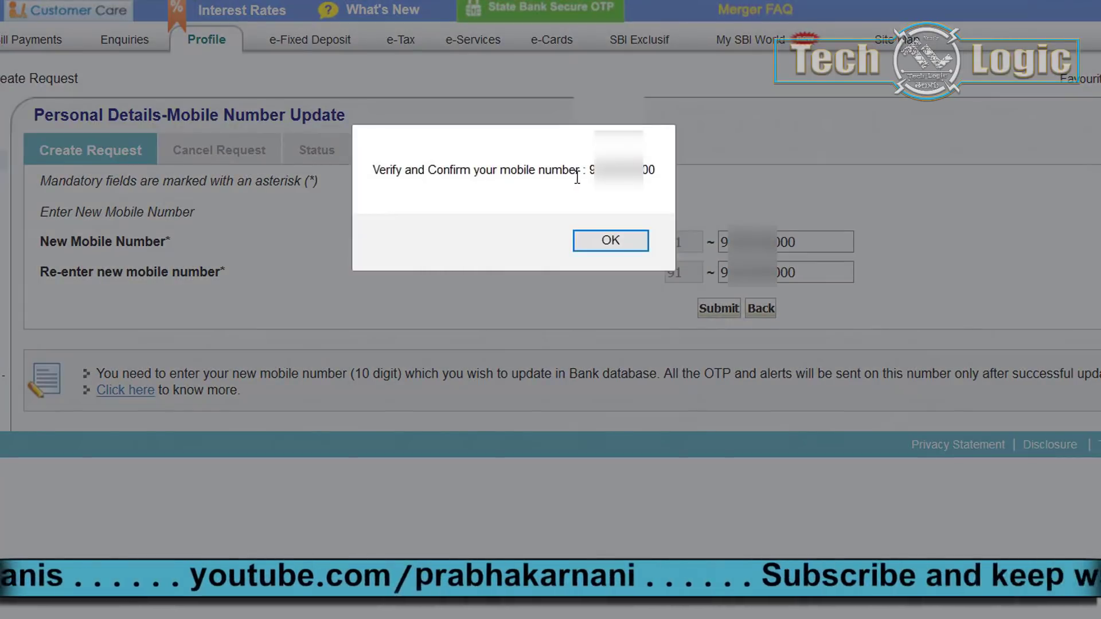
click(622, 241)
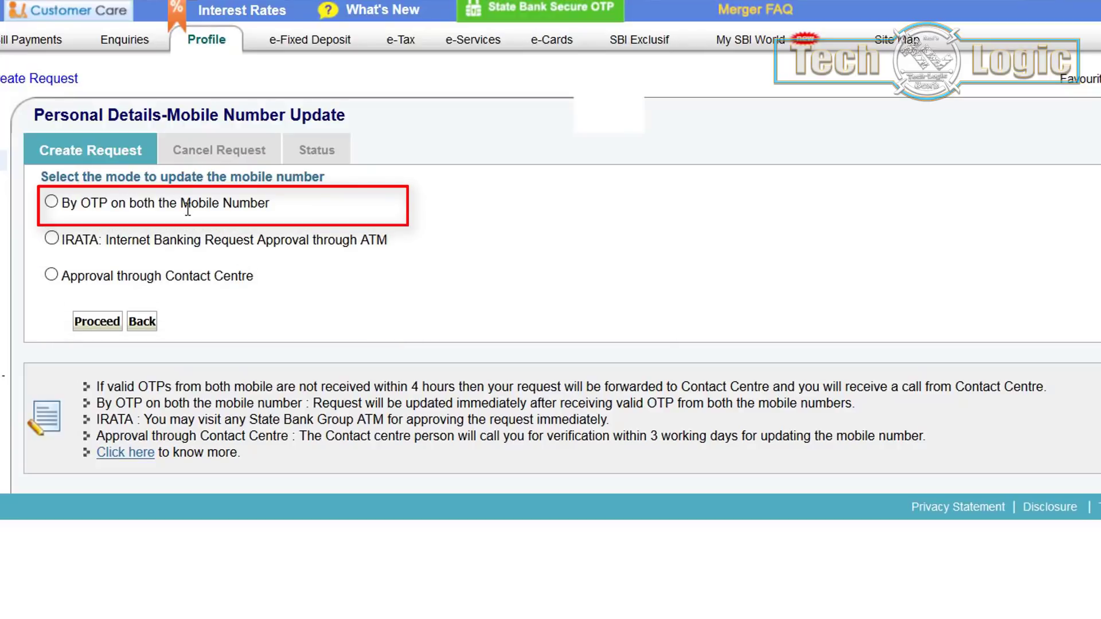
Choose 'By OTP on both the Mobile Number' and proceed past the savings account and ATM card list
click(51, 202)
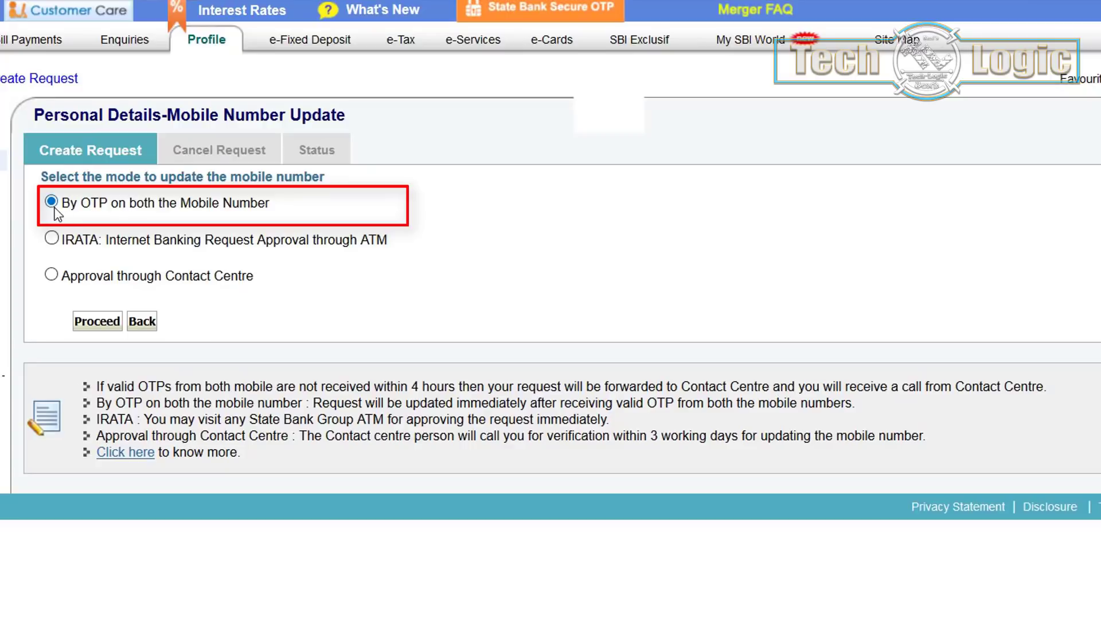
click(90, 325)
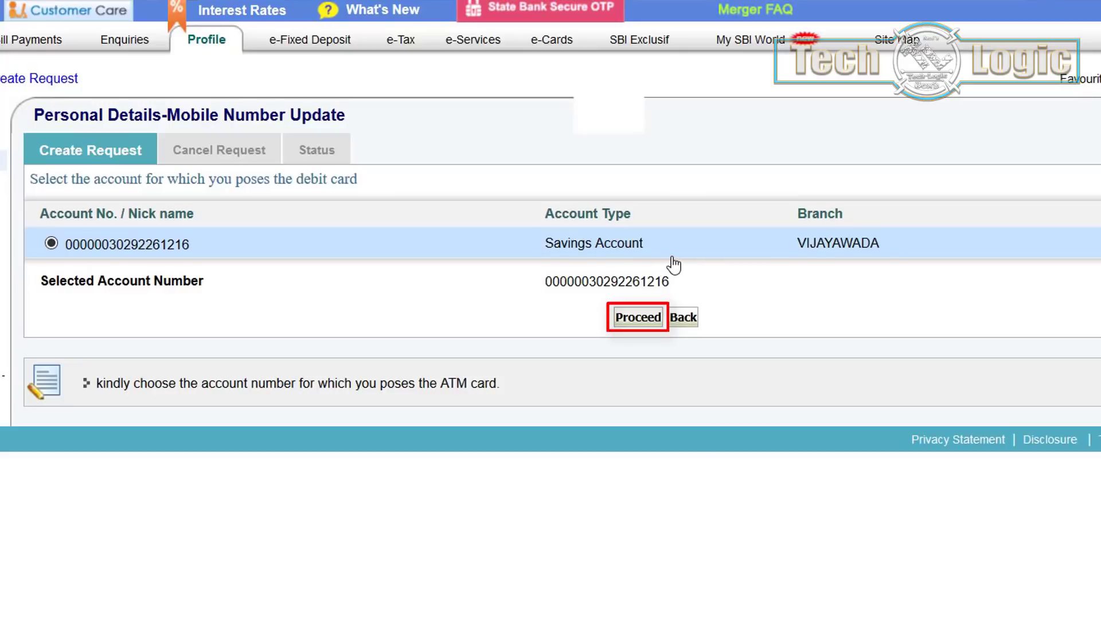
click(631, 322)
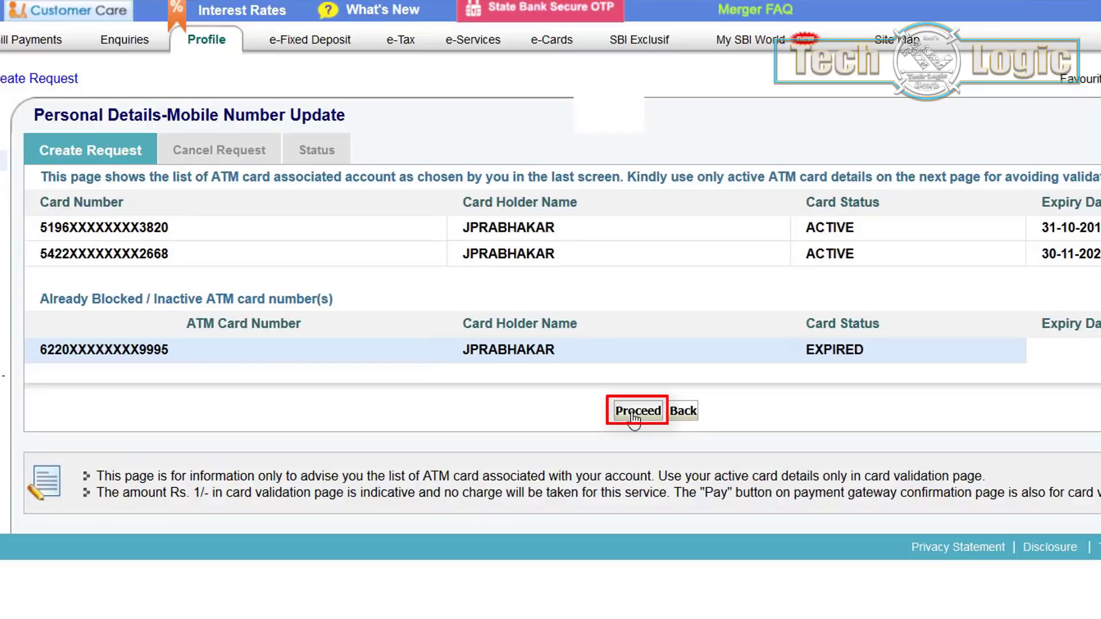
click(633, 418)
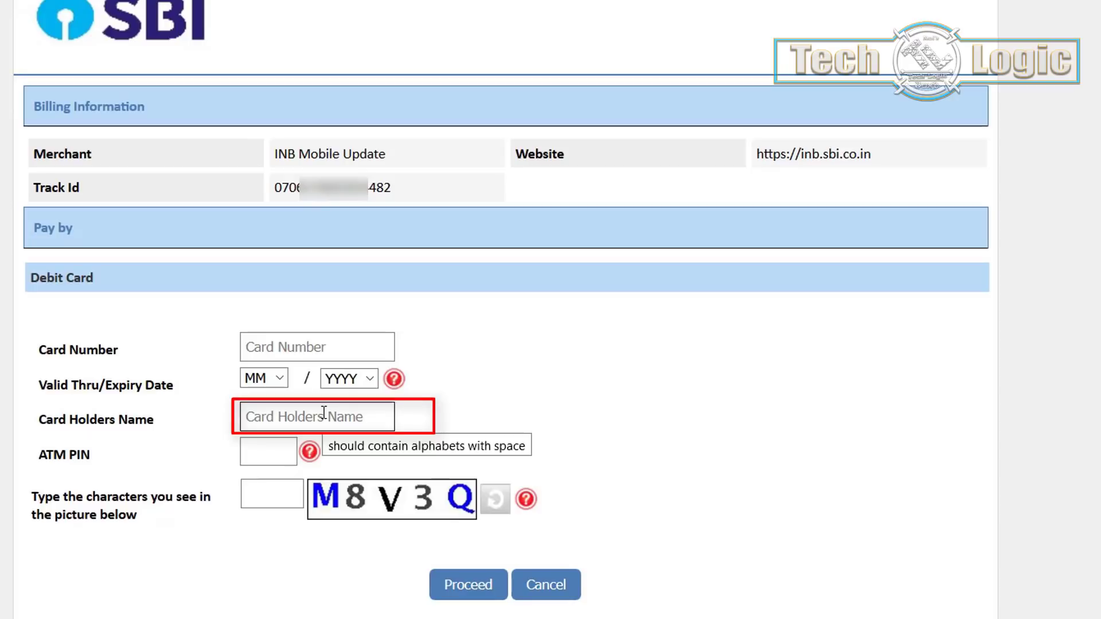
Enter the debit card number and set its expiry month to 10 and the expiry year
mouse_move(275, 445)
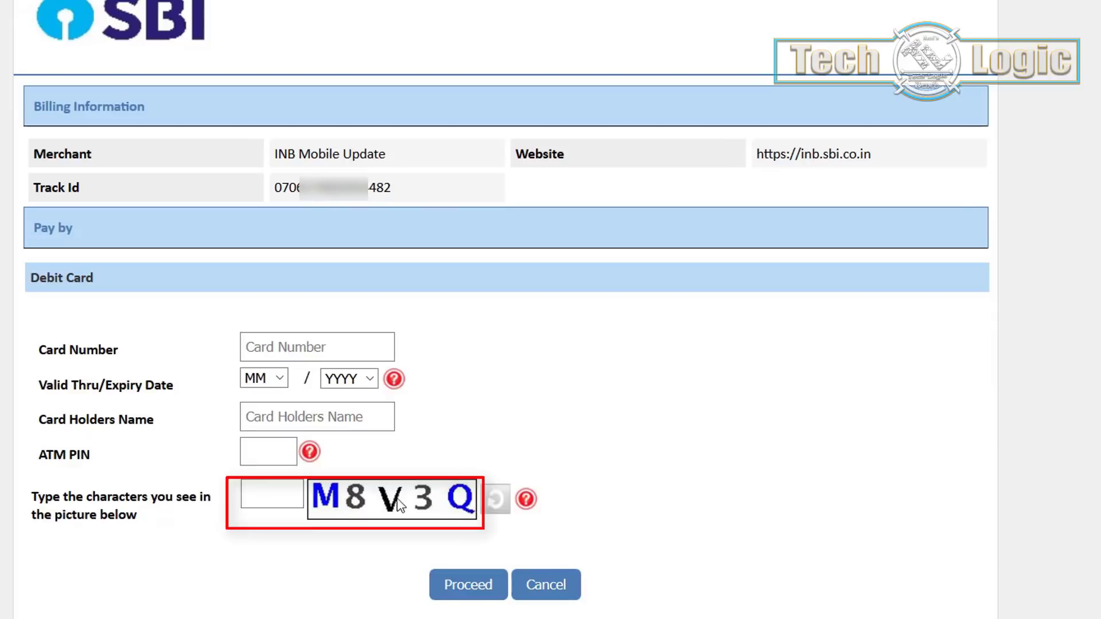
click(257, 354)
text(51************2)
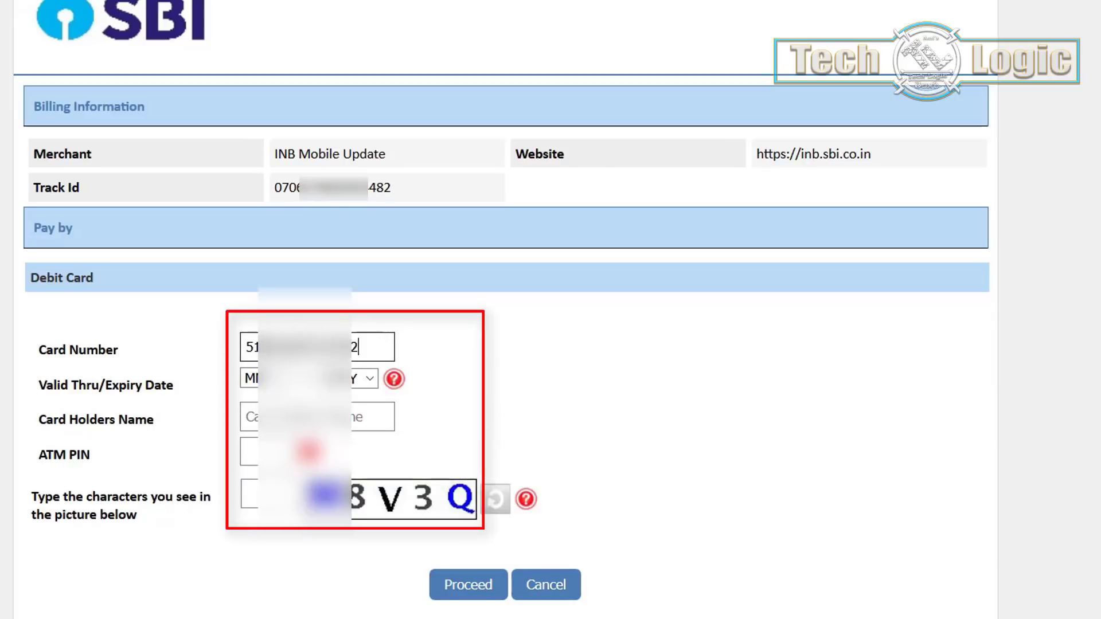
text(0)
click(279, 385)
click(265, 567)
click(363, 378)
Enter the cardholder's name, ATM PIN and captcha, then submit the card details
click(287, 417)
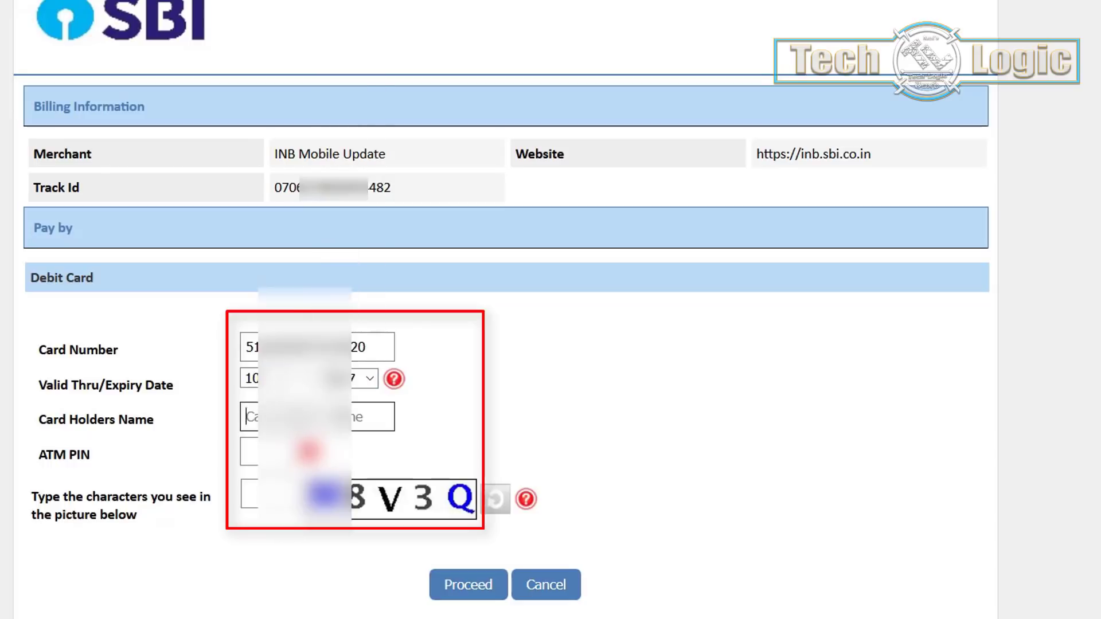
text(Pr)
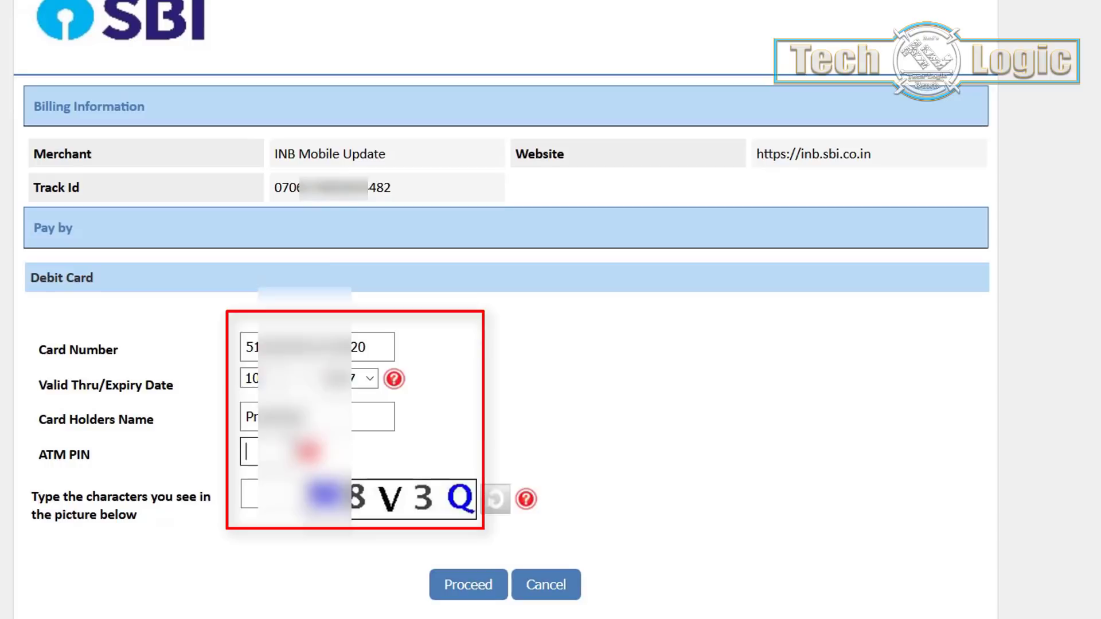
text(********)
click(249, 495)
text(M****)
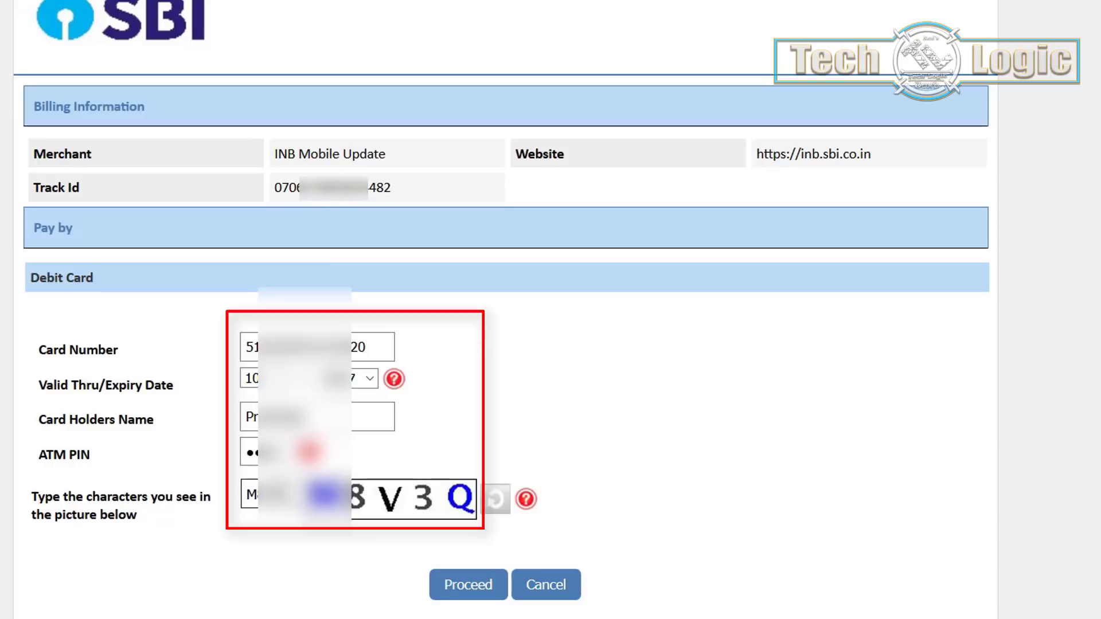
scroll(476, 563, down, 1)
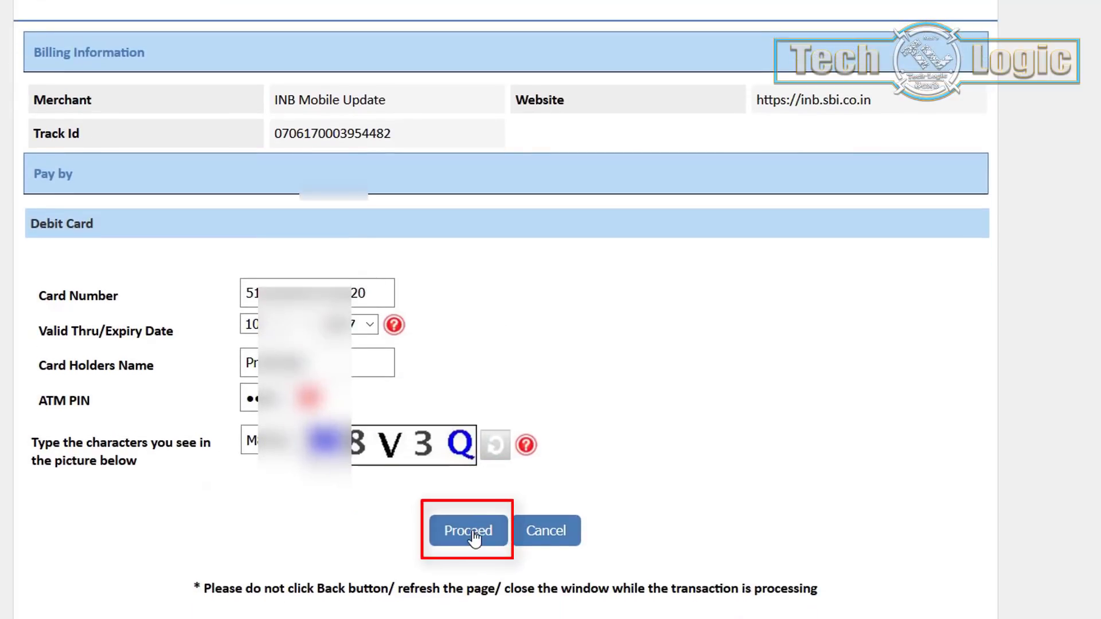
click(473, 537)
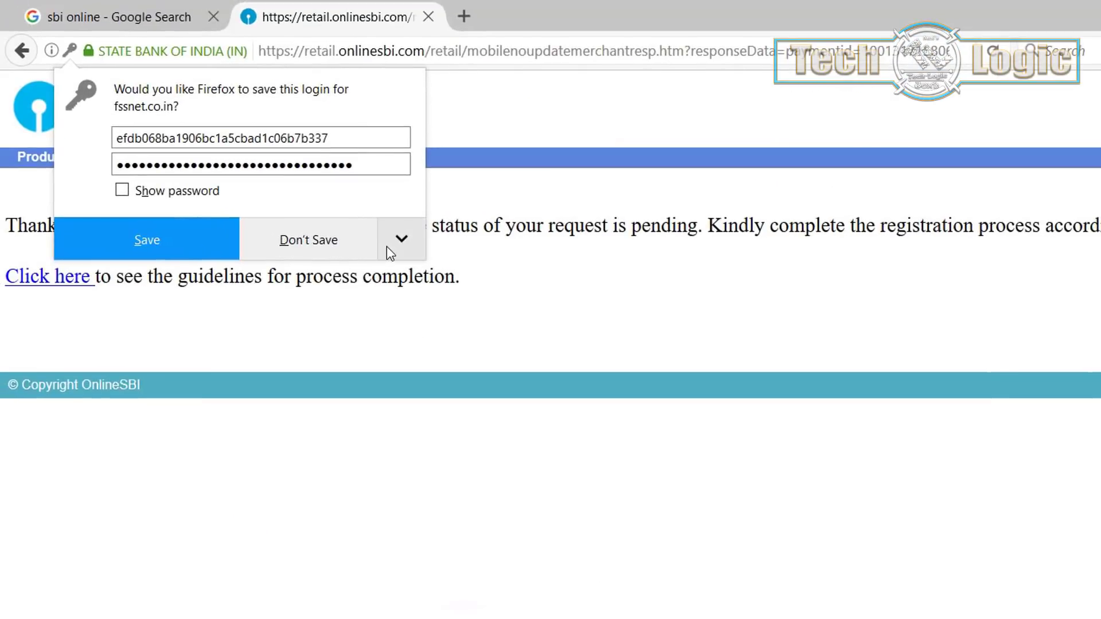
Never save the card-gateway login, then open the 'Click here' registration completion guidelines
click(387, 246)
click(371, 270)
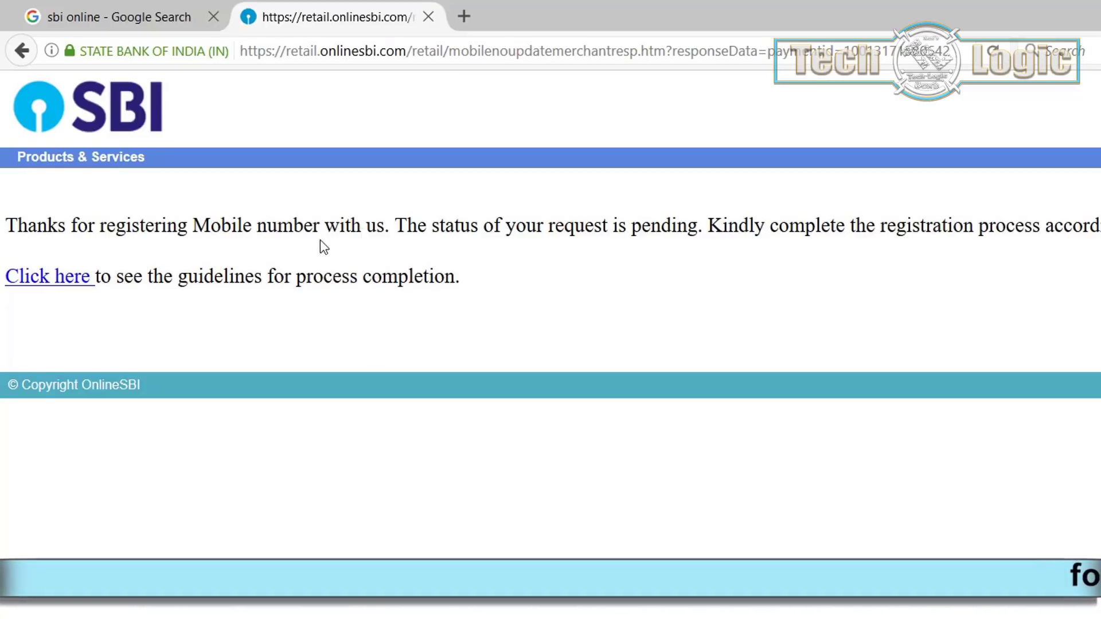
click(61, 284)
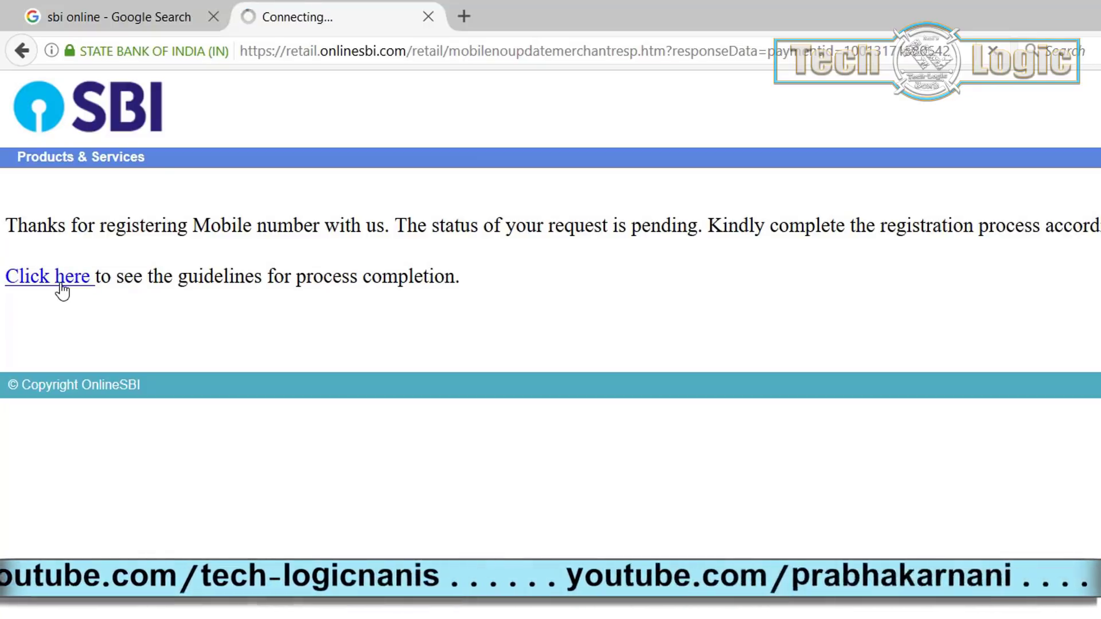